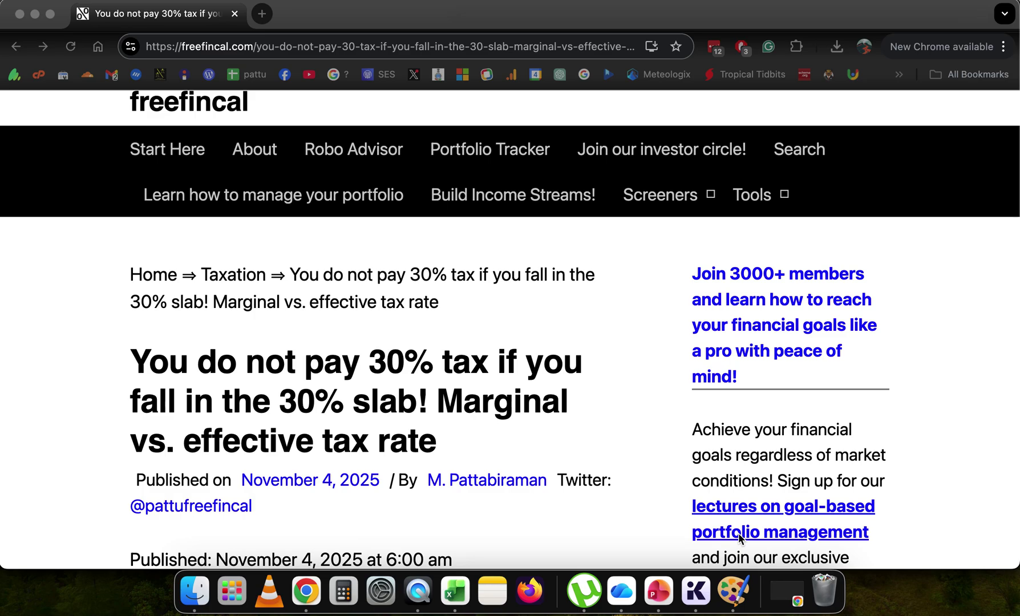
Step: Bring the freefincal.com article's FY 2025-26 slab table into view, Nil up to 30% above Rs. 24 lakh
click(623, 417)
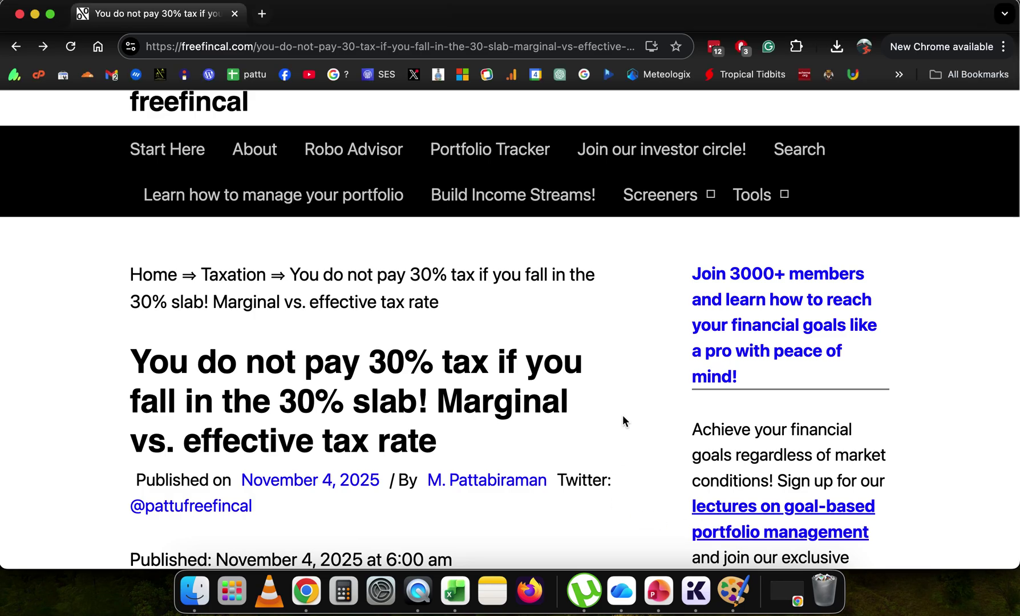
scroll(623, 416, down, 15)
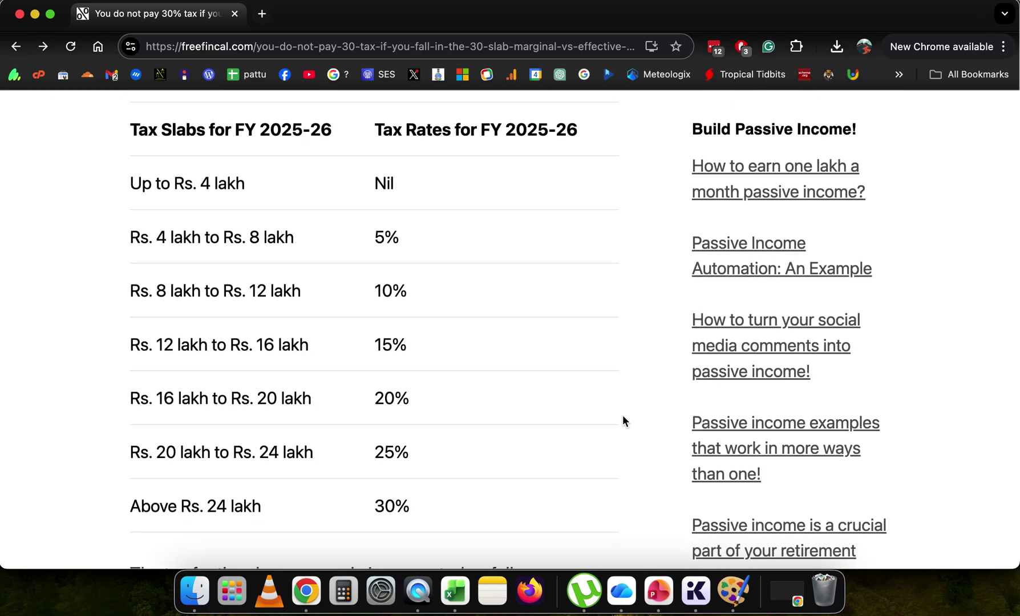
scroll(623, 421, down, 1)
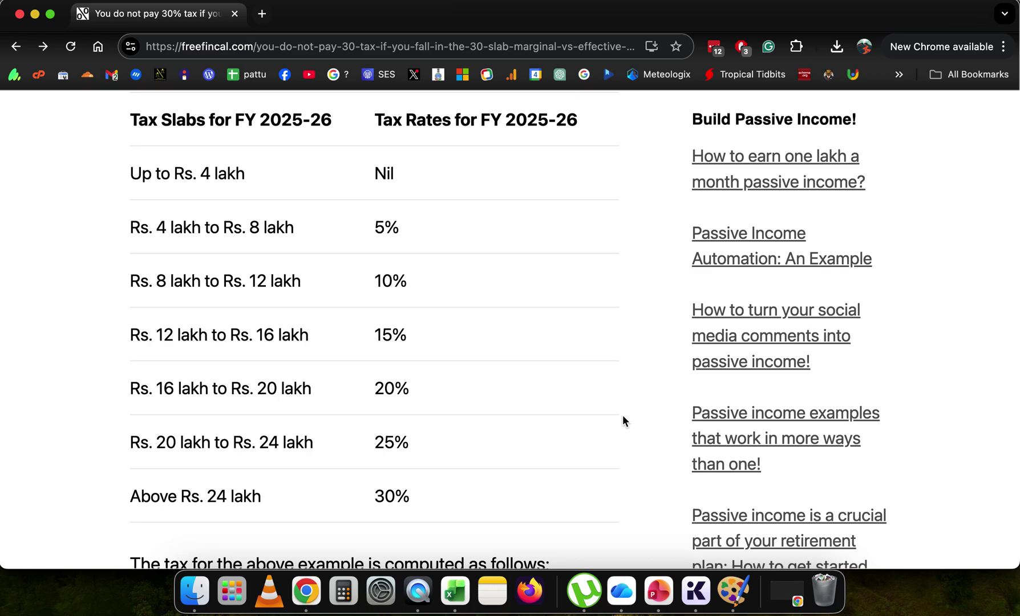
Step: Switch to the After Budget 2025 comparison sheet and select the salaried Y/N cell E5
click(460, 588)
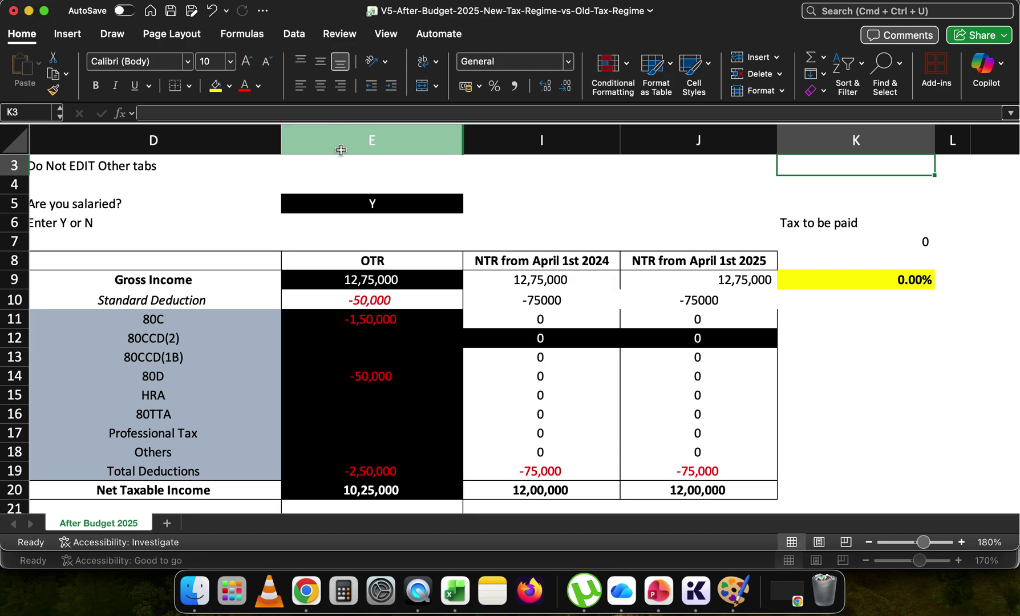
click(339, 201)
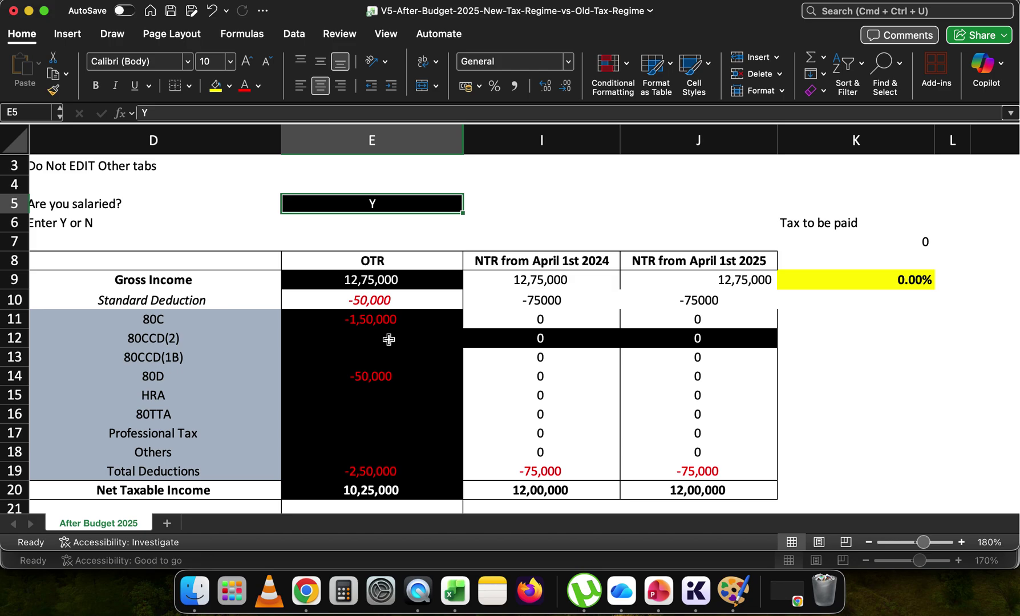
Step: Enter 25,00,000 as gross income in E9, giving tax of 3,19,800 (12.79%)
click(392, 281)
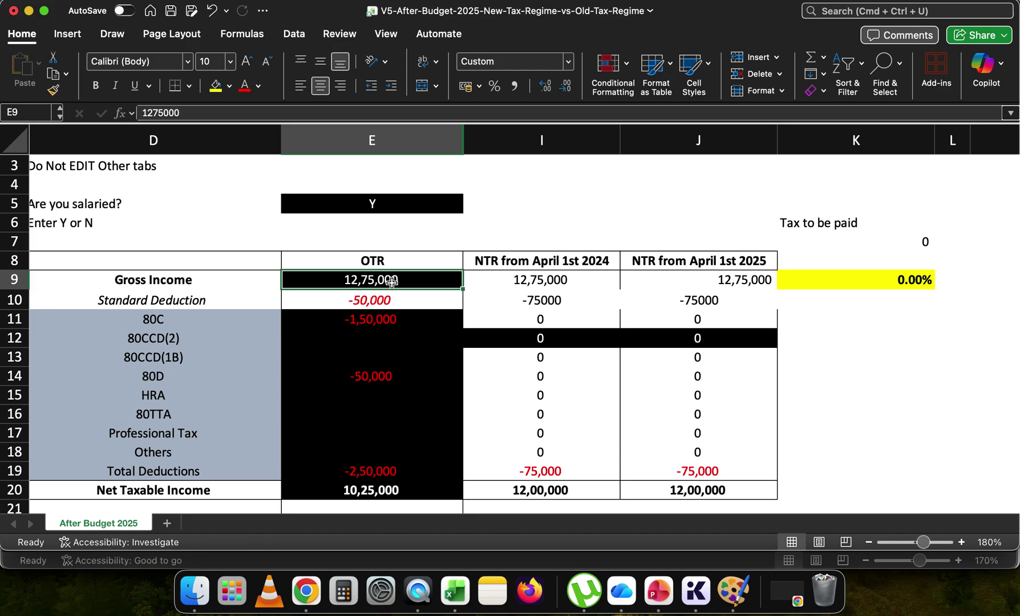
text(25)
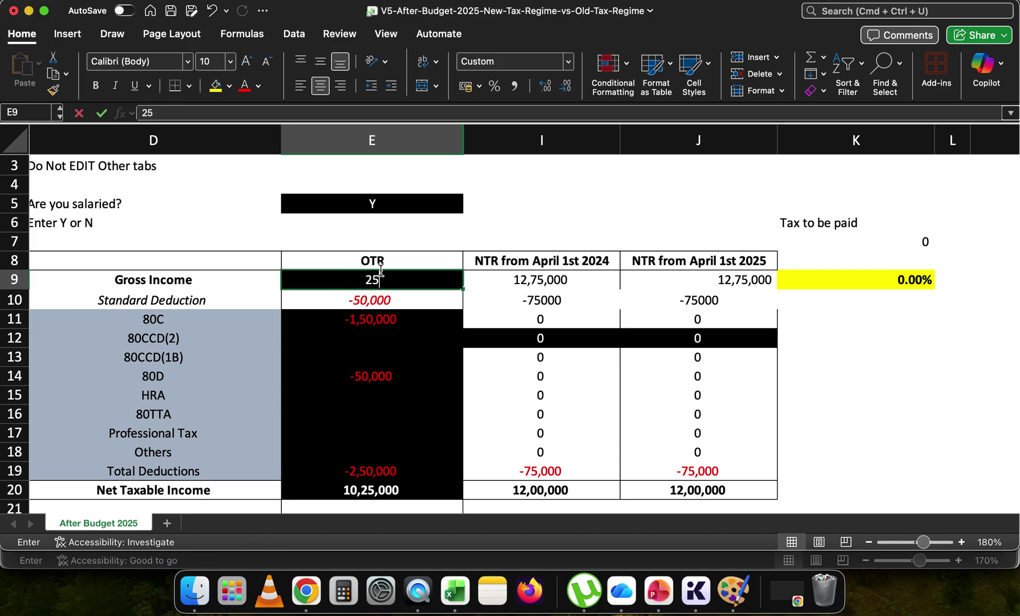
text(,00)
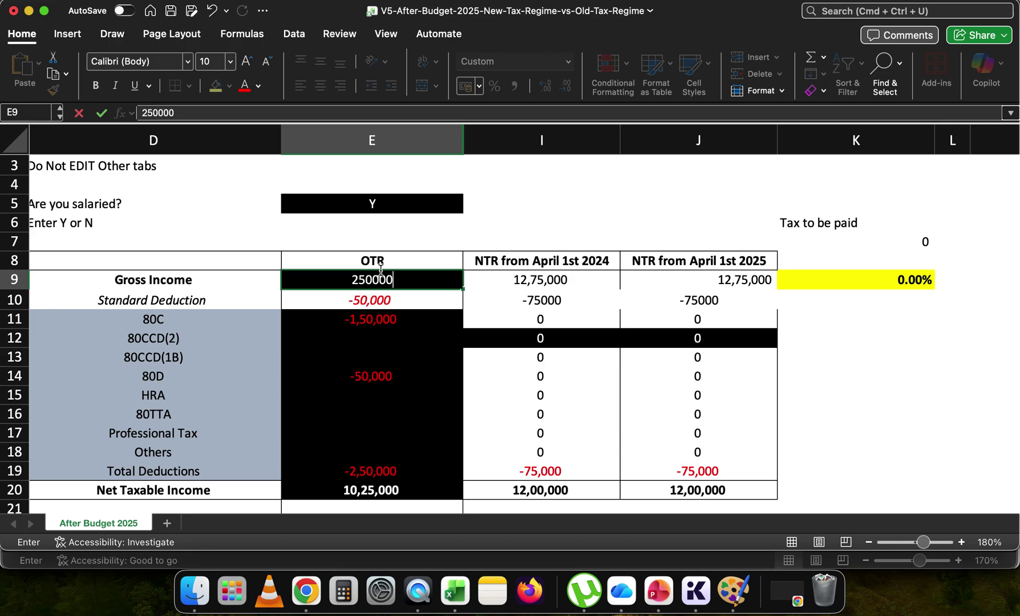
text(,000)
key(Return)
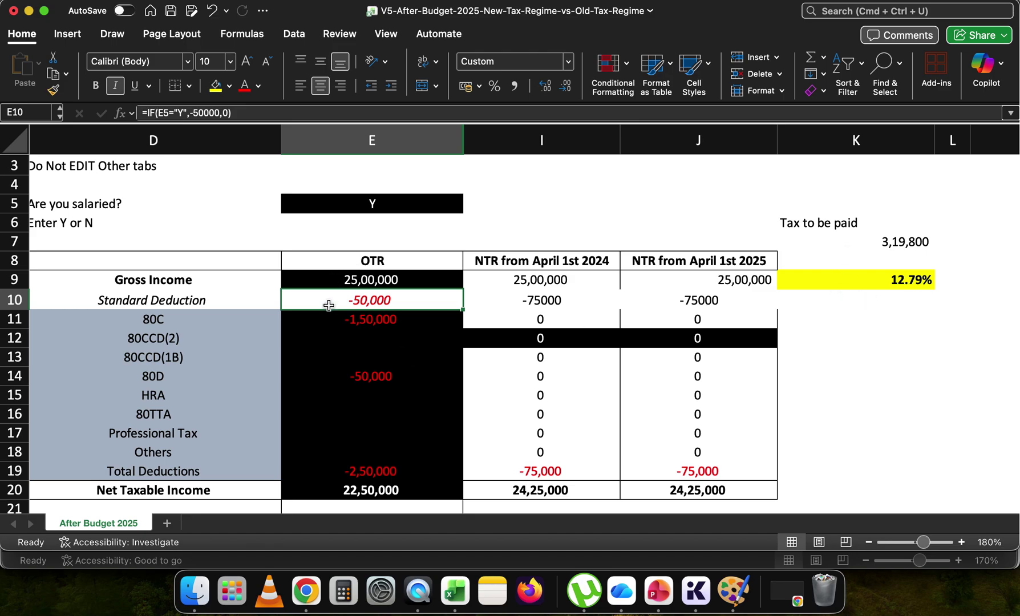
Step: Change the E9 gross income to 50,00,000, yielding 10,99,800 tax at 22.00%
click(336, 274)
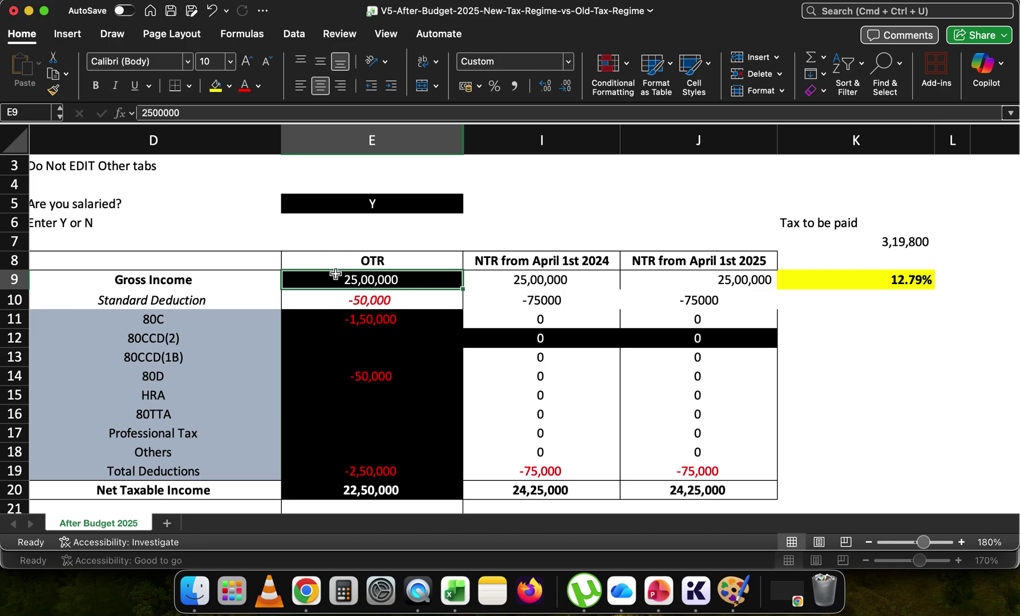
text(50)
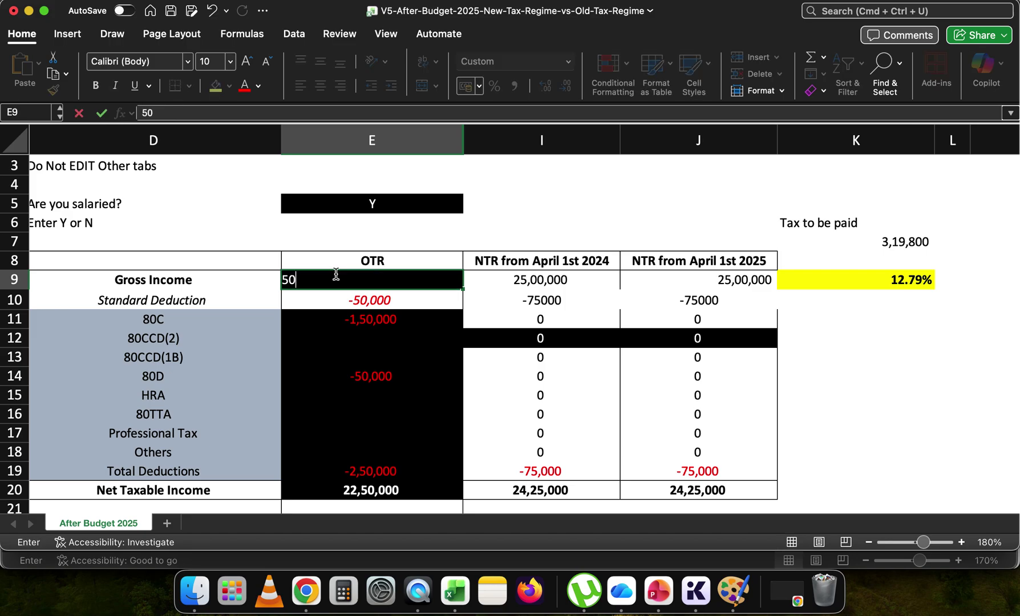
text(00000)
key(Return)
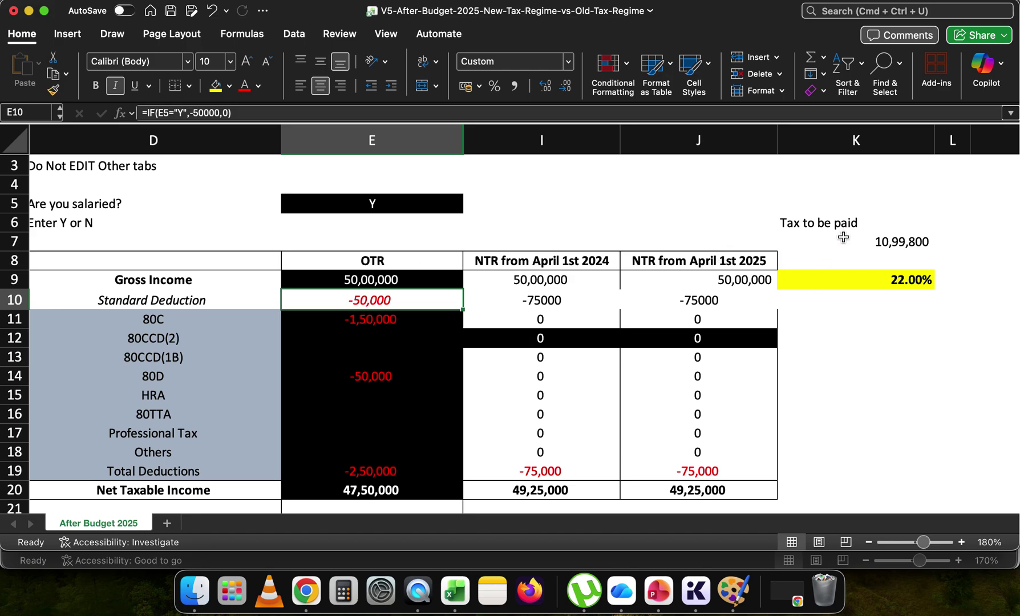
Step: Set the E9 gross income to 1,00,00,000, producing 29,25,780 tax at 29.26%
click(409, 278)
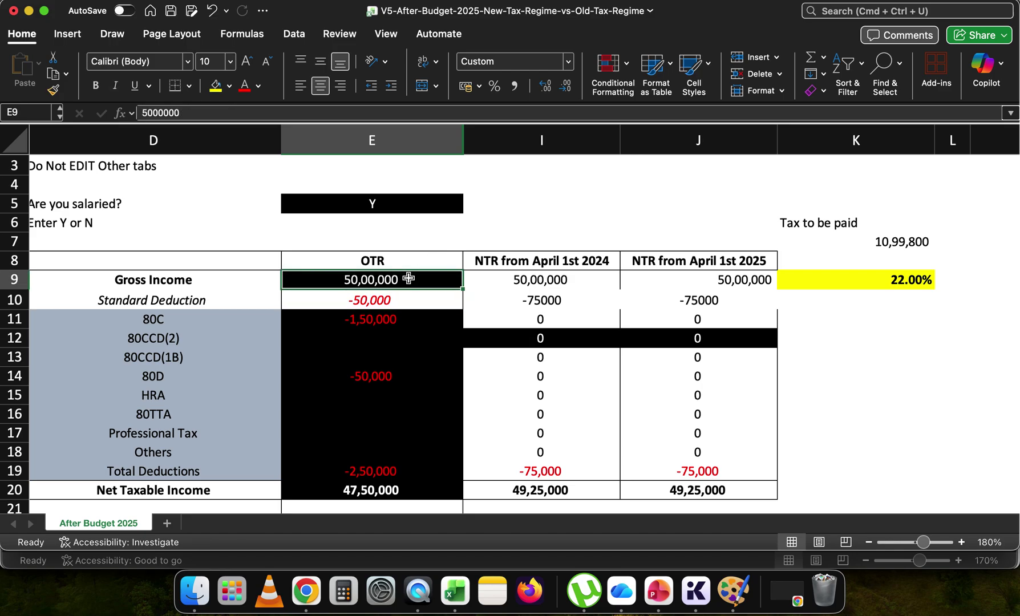
text(1,00,00,00)
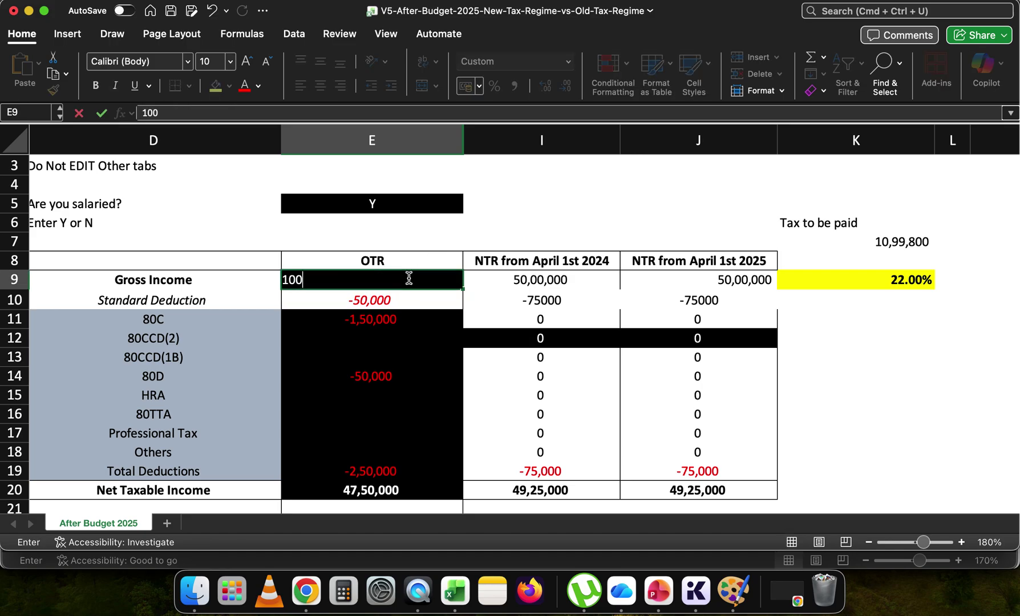
text(0)
key(Return)
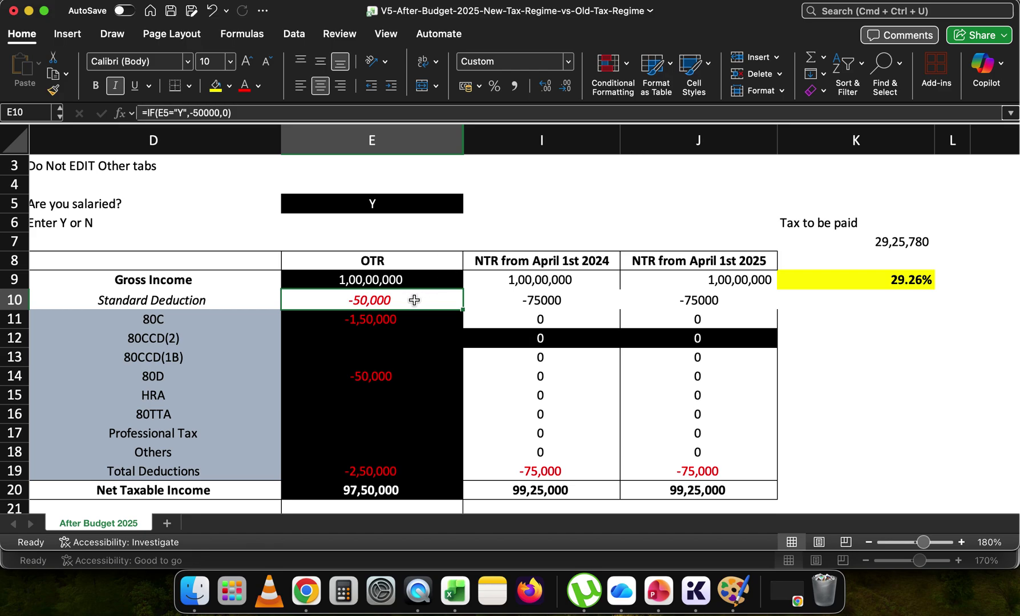
Step: Return gross income from 1,00,00,000 to 25,00,000, restoring 24,25,000 taxable and a 12.79% rate
click(488, 226)
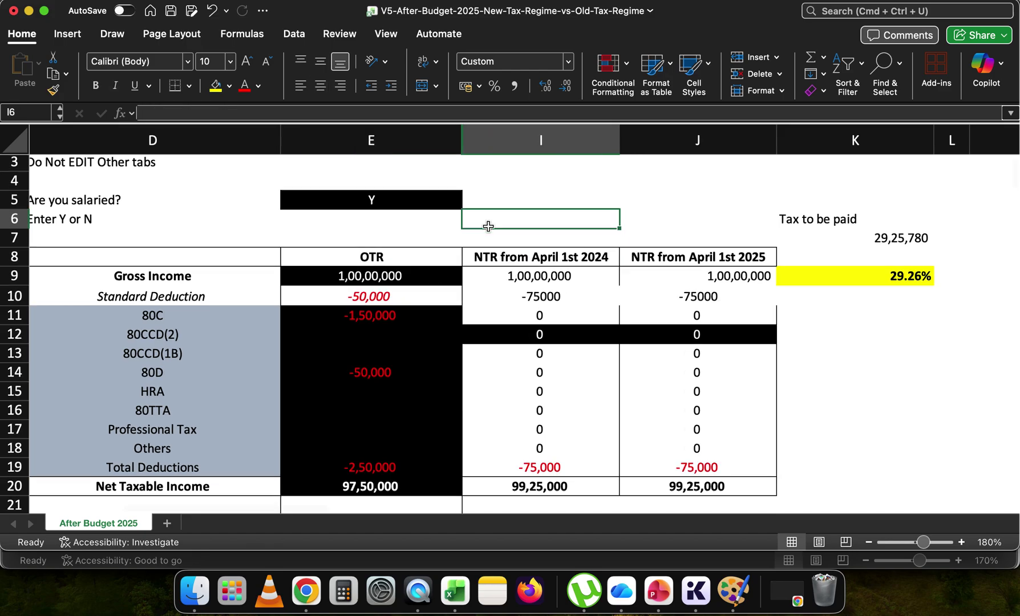
scroll(488, 227, down, 4)
scroll(488, 226, down, 5)
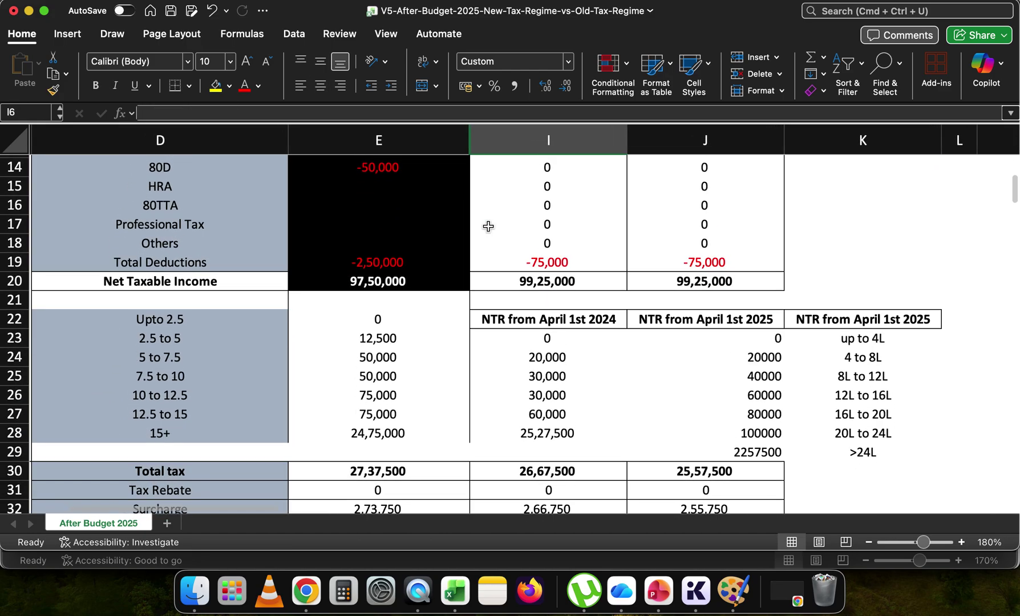
scroll(488, 227, down, 3)
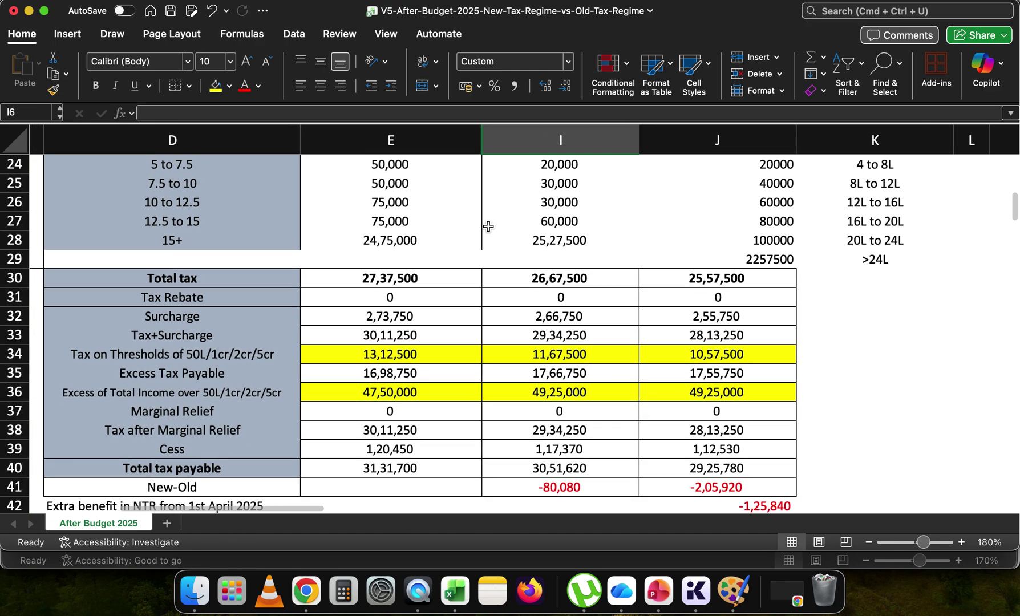
scroll(488, 226, down, 3)
scroll(488, 226, up, 3)
scroll(488, 227, up, 4)
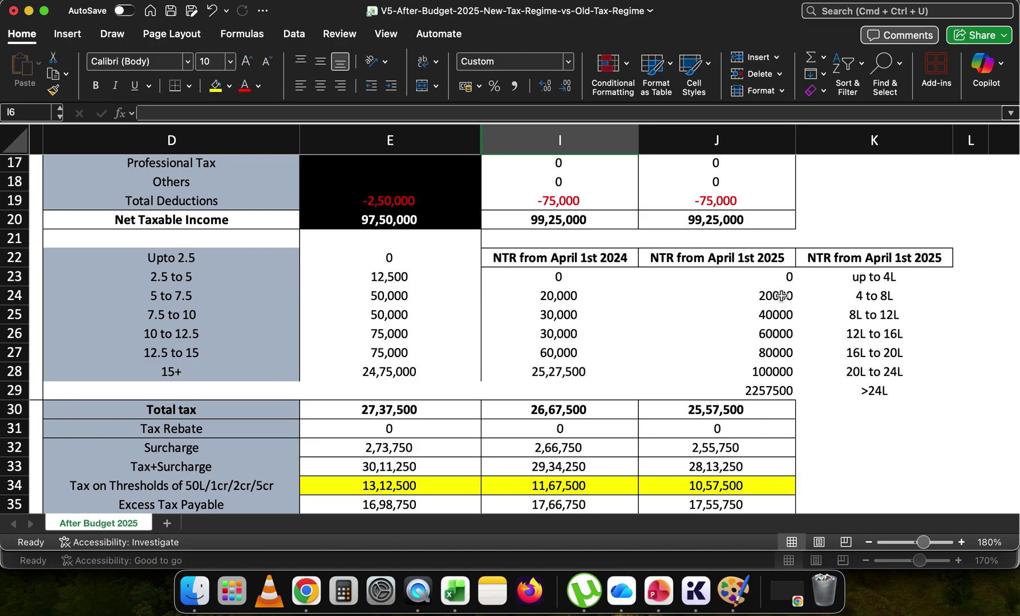
scroll(782, 295, up, 10)
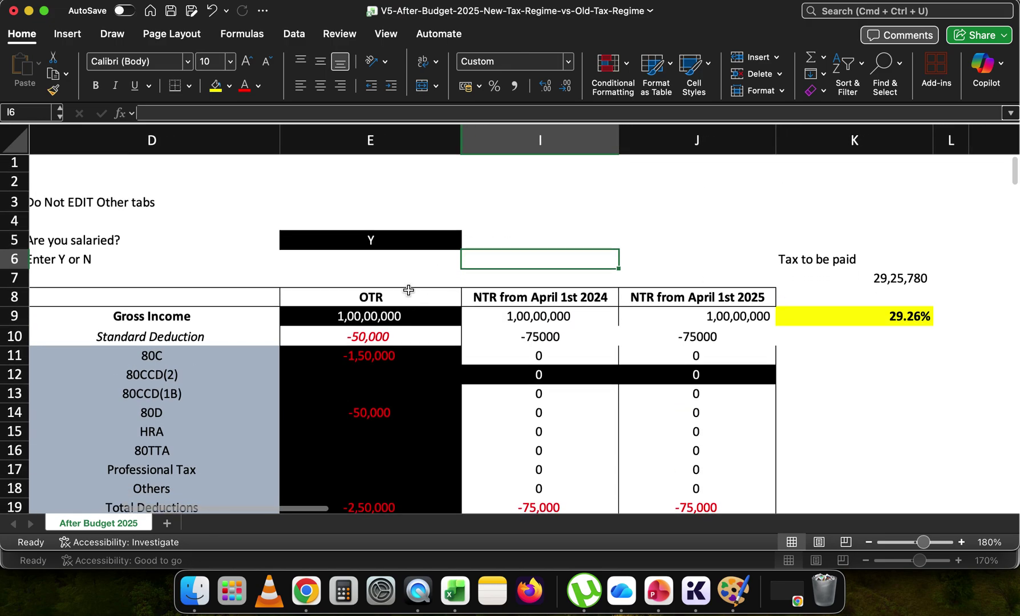
click(405, 316)
text(25)
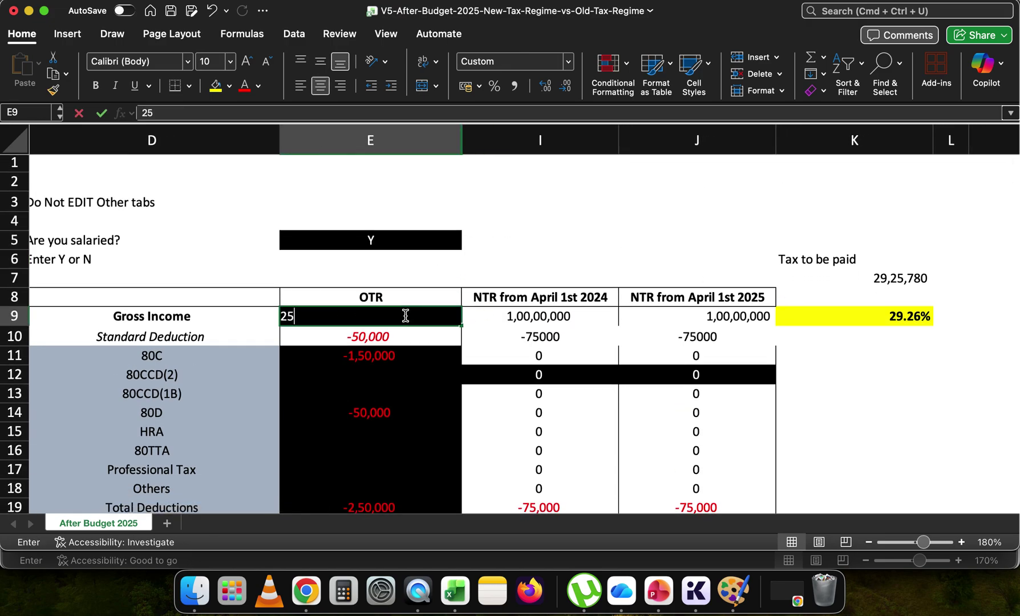
text(00000)
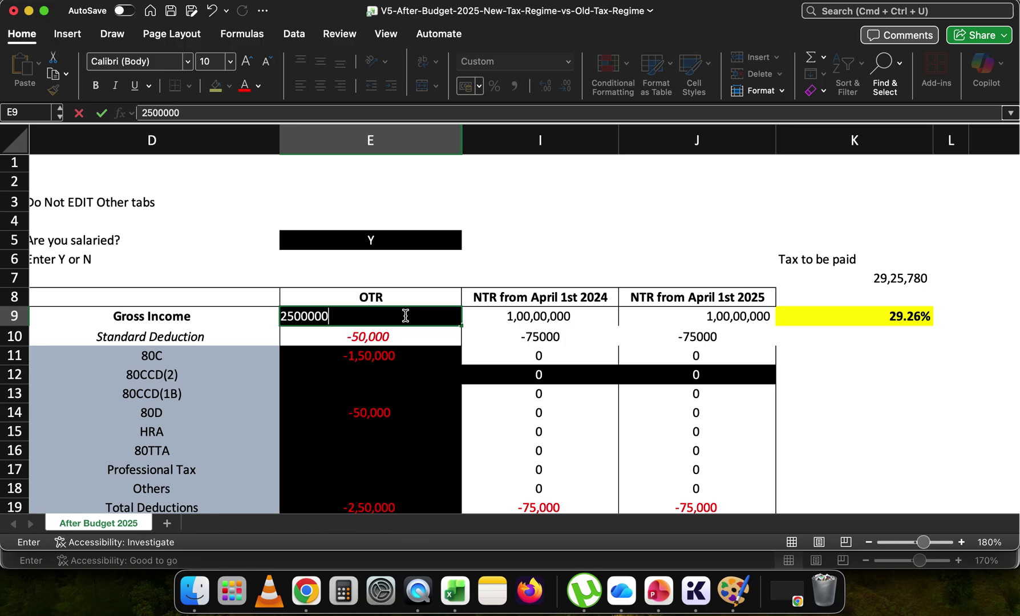
key(Return)
scroll(479, 341, down, 4)
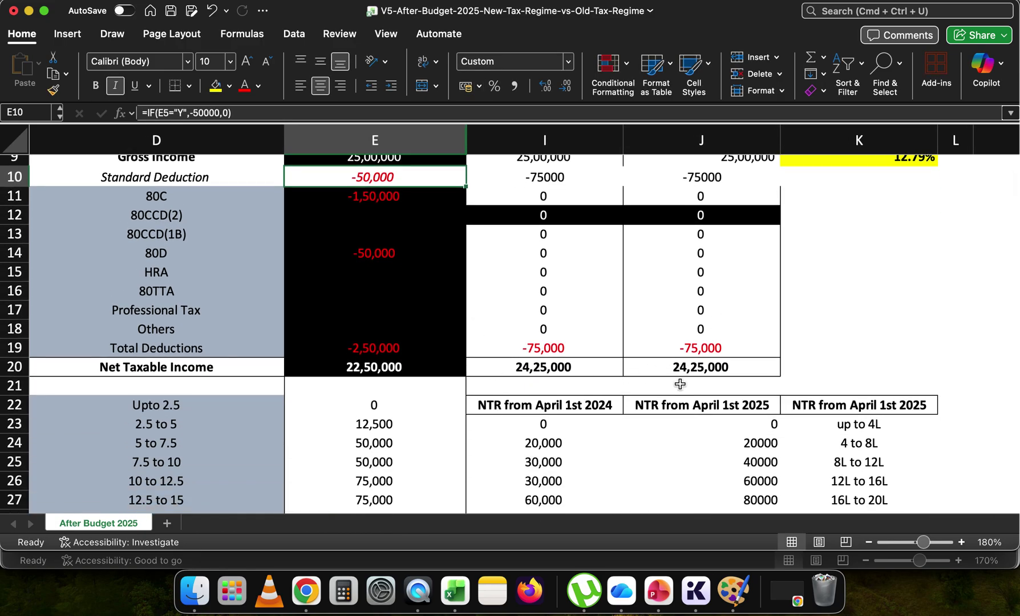
scroll(680, 384, down, 3)
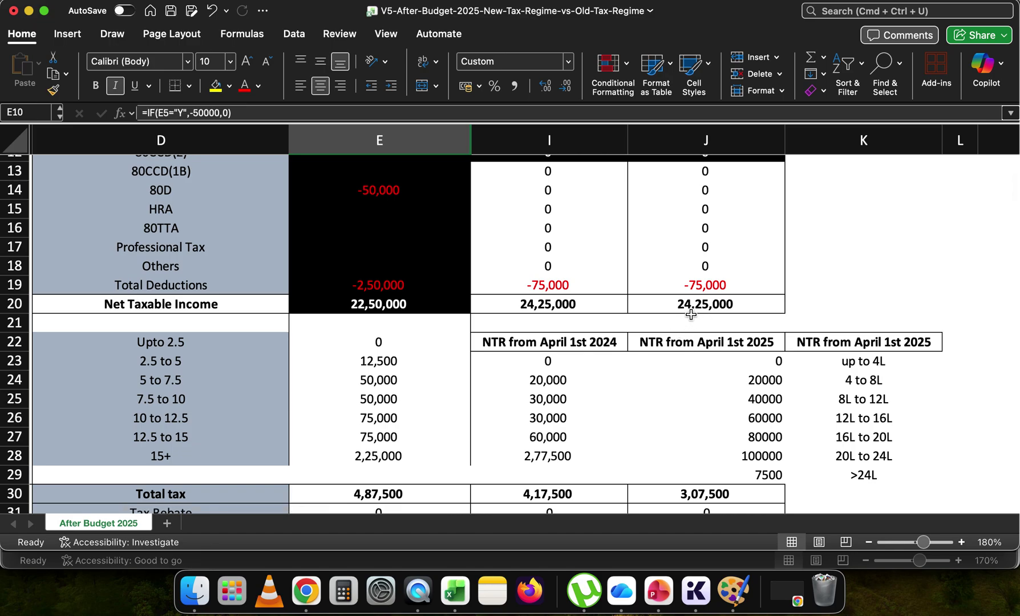
scroll(714, 315, down, 2)
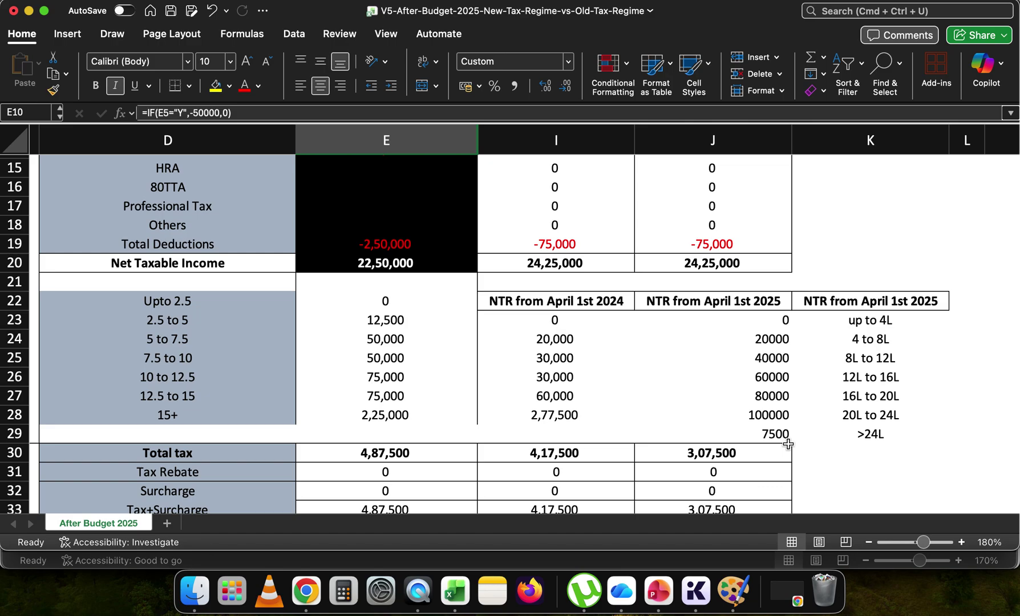
scroll(776, 441, down, 4)
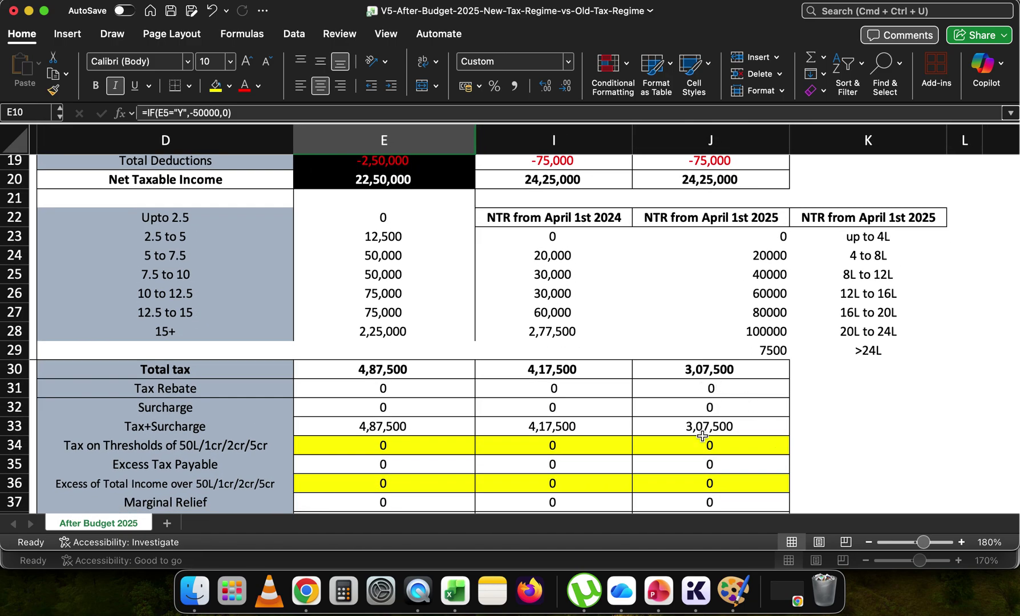
scroll(702, 436, down, 2)
scroll(703, 436, down, 2)
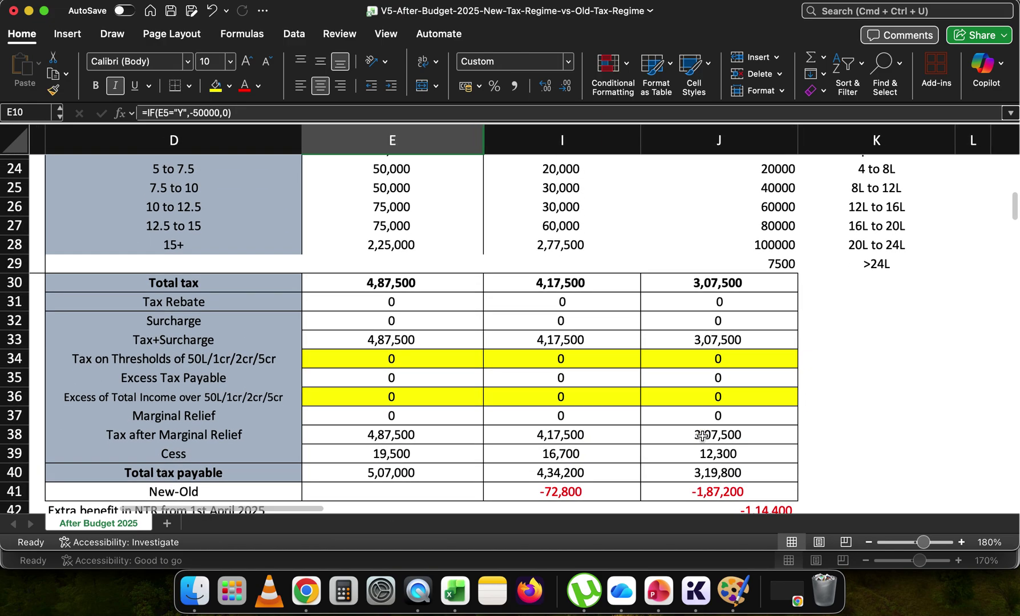
scroll(702, 436, down, 1)
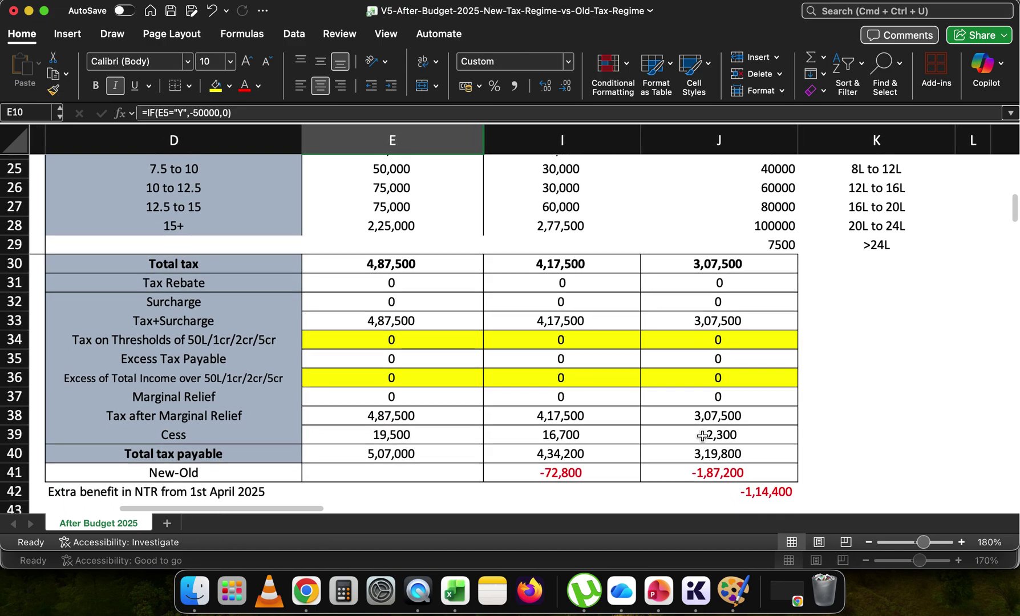
scroll(702, 436, down, 4)
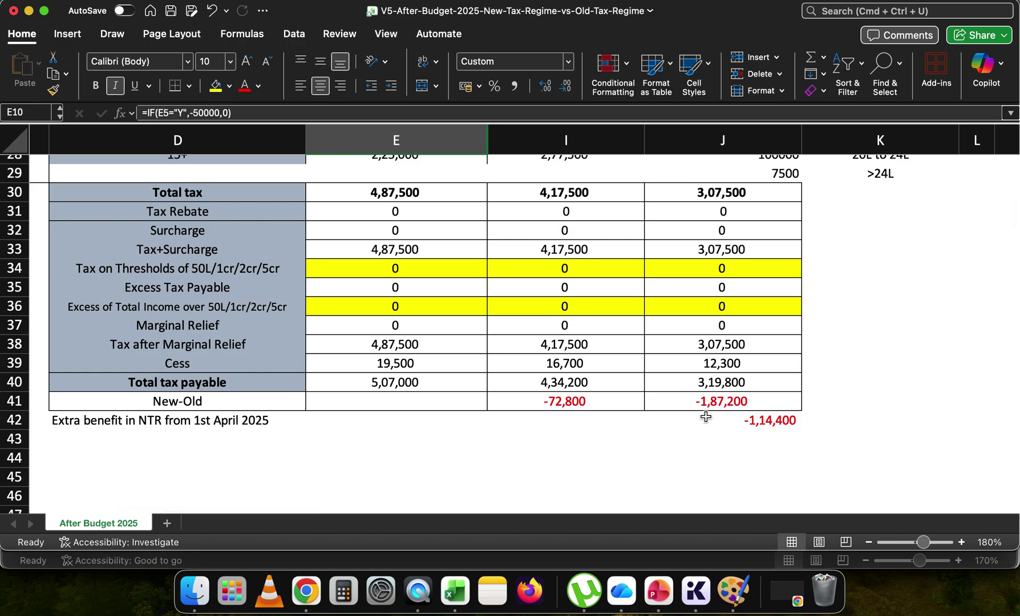
scroll(733, 395, up, 10)
scroll(736, 391, right, 5)
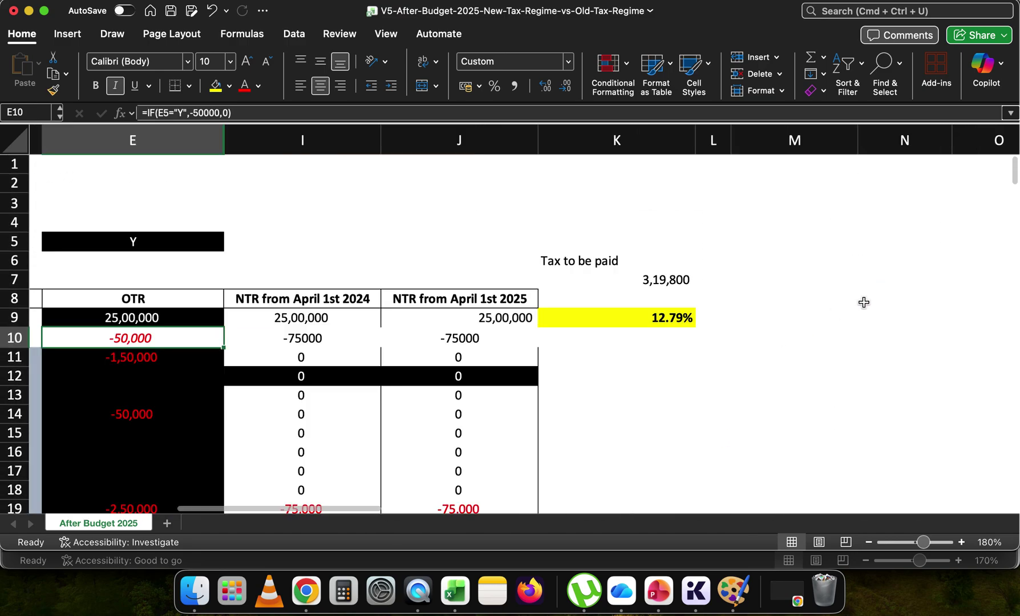
click(681, 277)
click(645, 319)
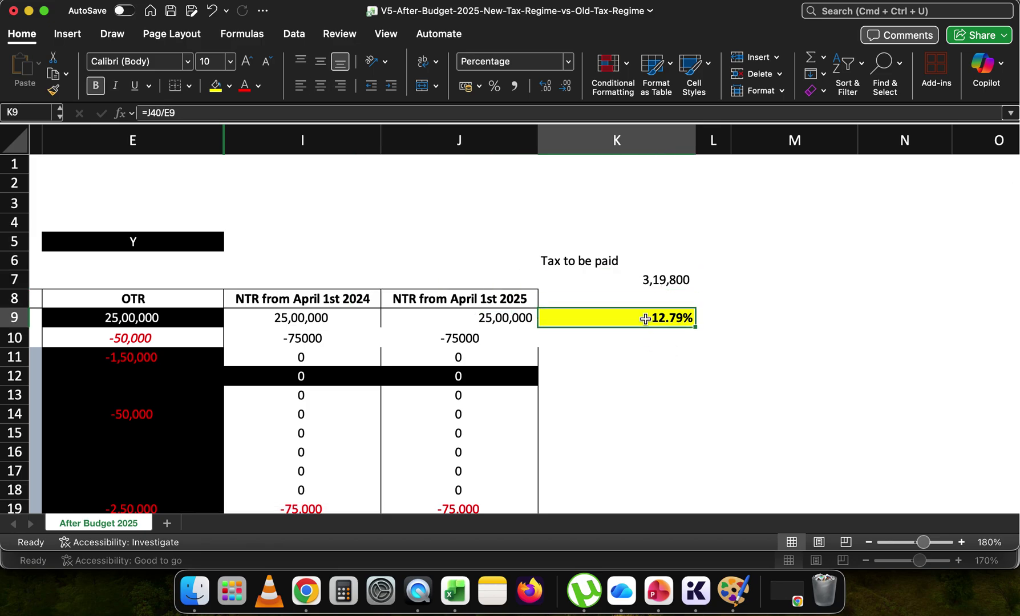